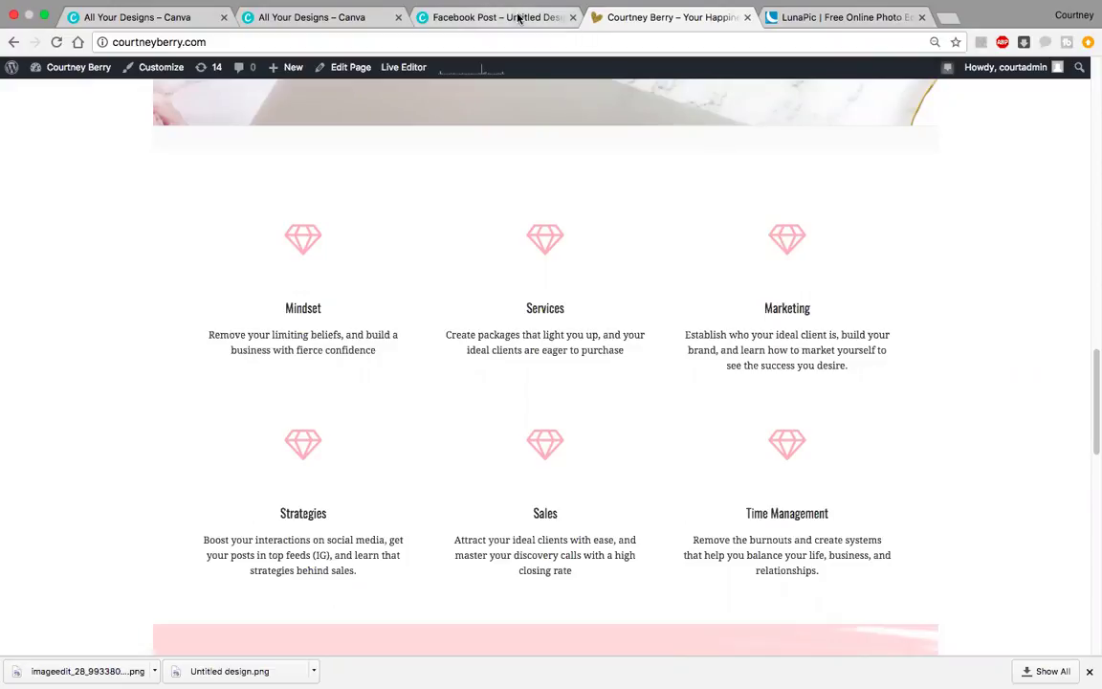
# - Open the untitled Facebook Post design and drop the website screenshot from Uploads onto its canvas
pyautogui.click(340, 20)
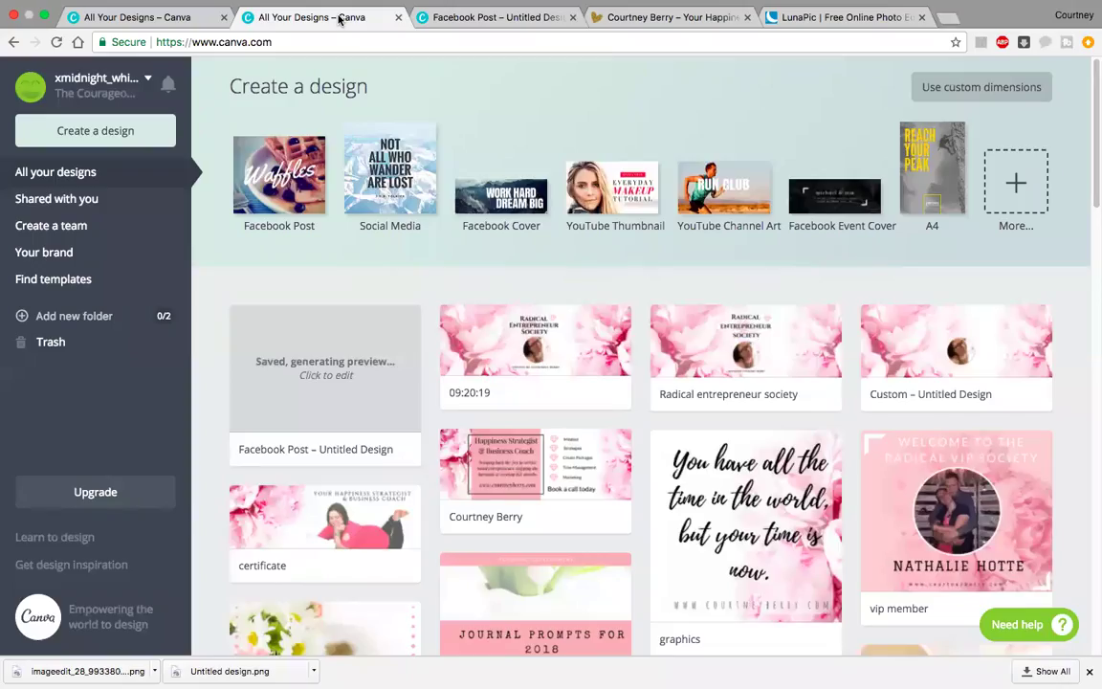
pyautogui.click(486, 19)
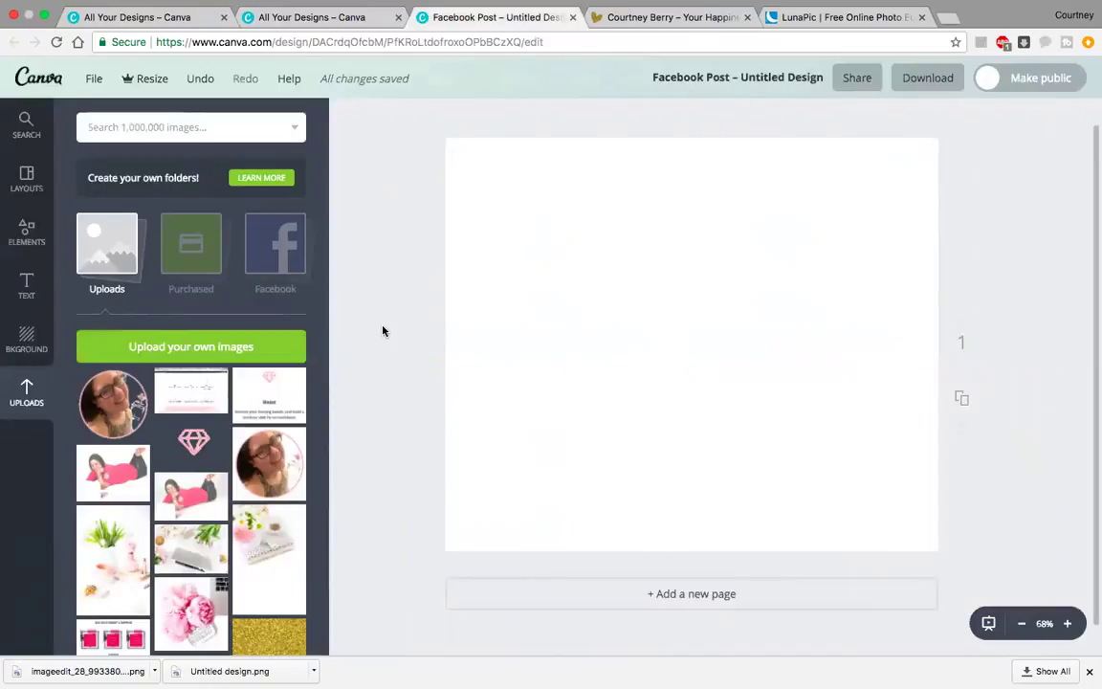
pyautogui.moveTo(201, 387); pyautogui.dragTo(735, 304)
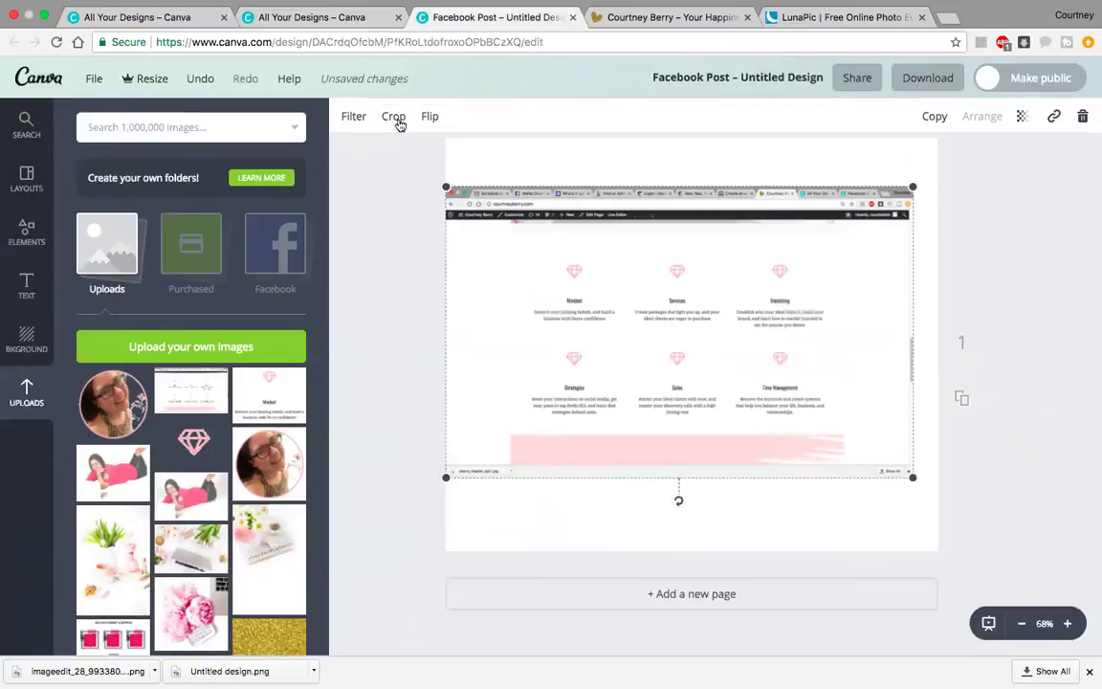
# - Crop the screenshot, shifting it in the frame and tightening the corners around the top-left pink diamond
pyautogui.click(398, 123)
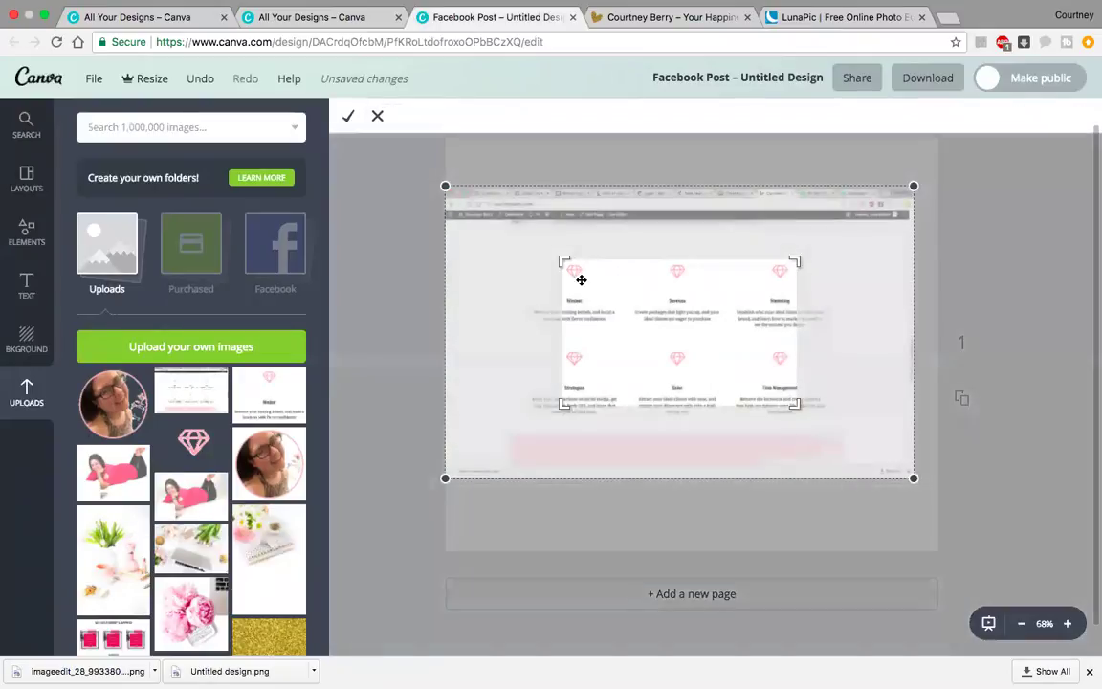
pyautogui.moveTo(581, 290); pyautogui.dragTo(635, 304)
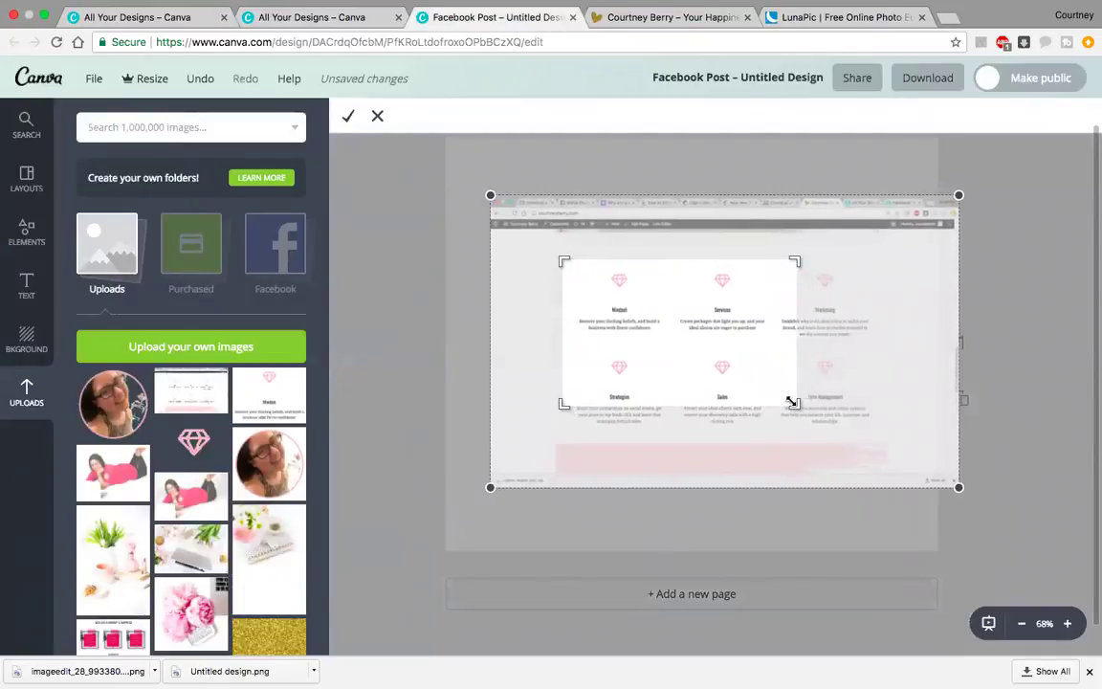
pyautogui.moveTo(794, 404); pyautogui.dragTo(647, 300)
pyautogui.moveTo(564, 299); pyautogui.dragTo(600, 298)
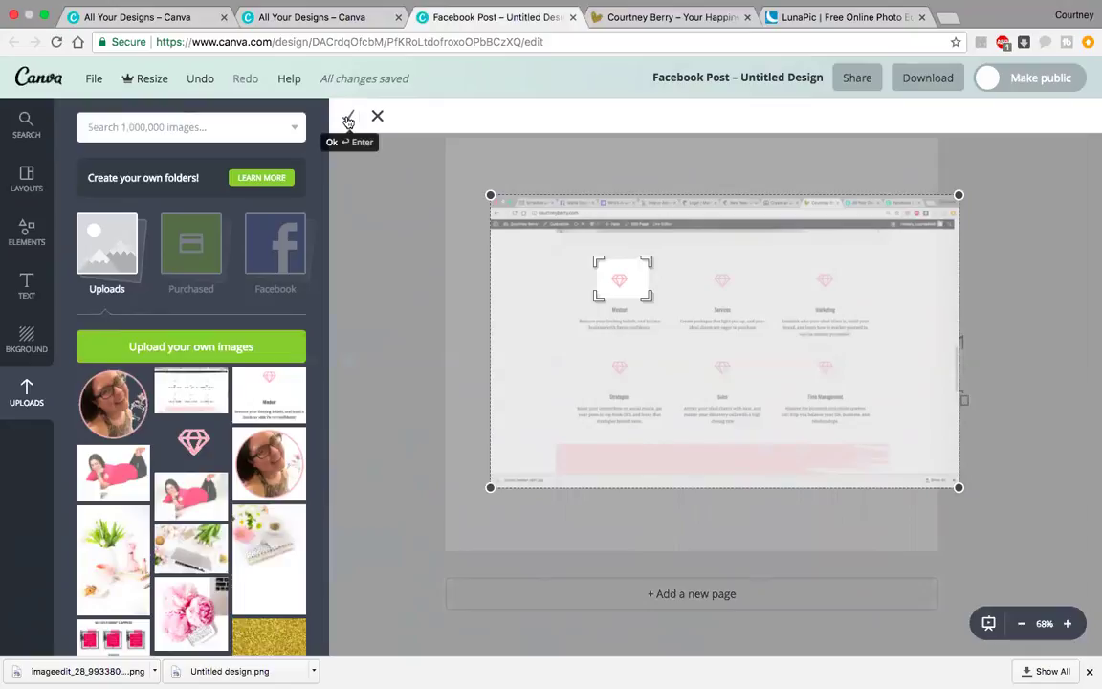
# - Apply the crop and resize the diamond image to 140 × 104
pyautogui.click(349, 118)
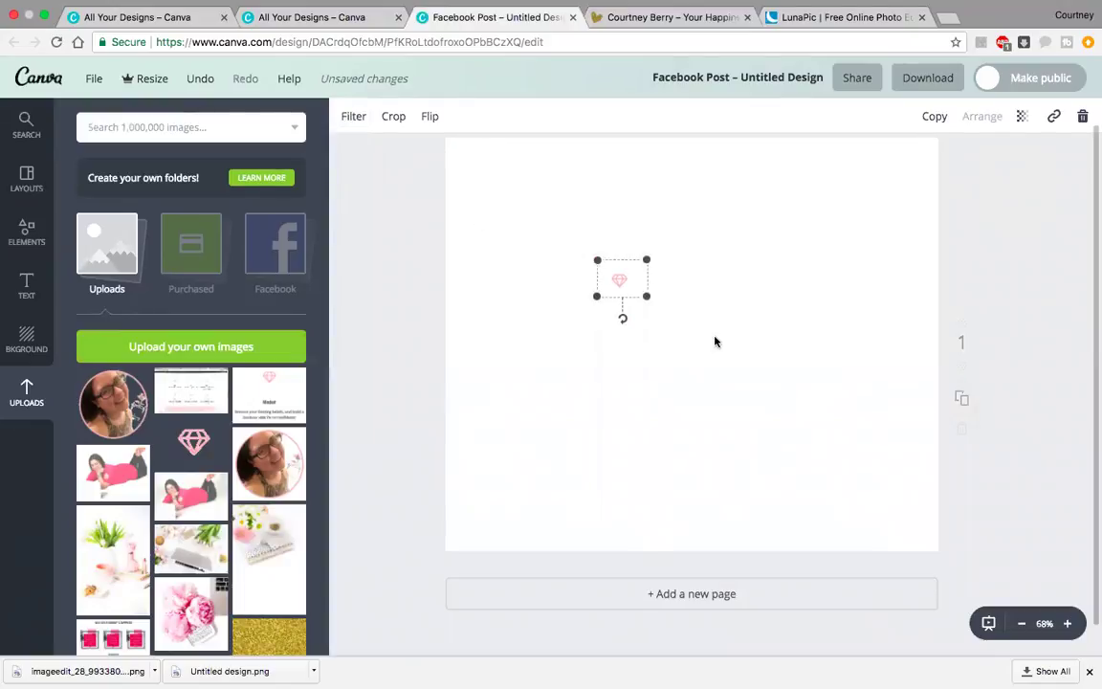
pyautogui.click(715, 342)
pyautogui.click(622, 280)
pyautogui.moveTo(646, 297); pyautogui.dragTo(792, 422)
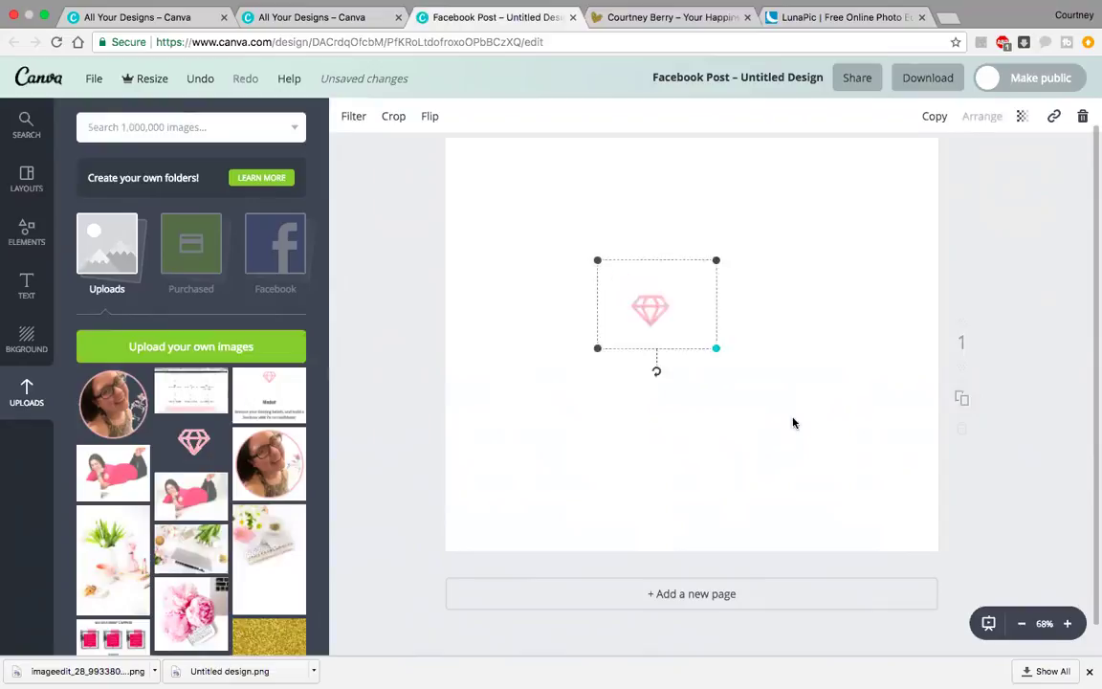
pyautogui.moveTo(715, 347); pyautogui.dragTo(665, 315)
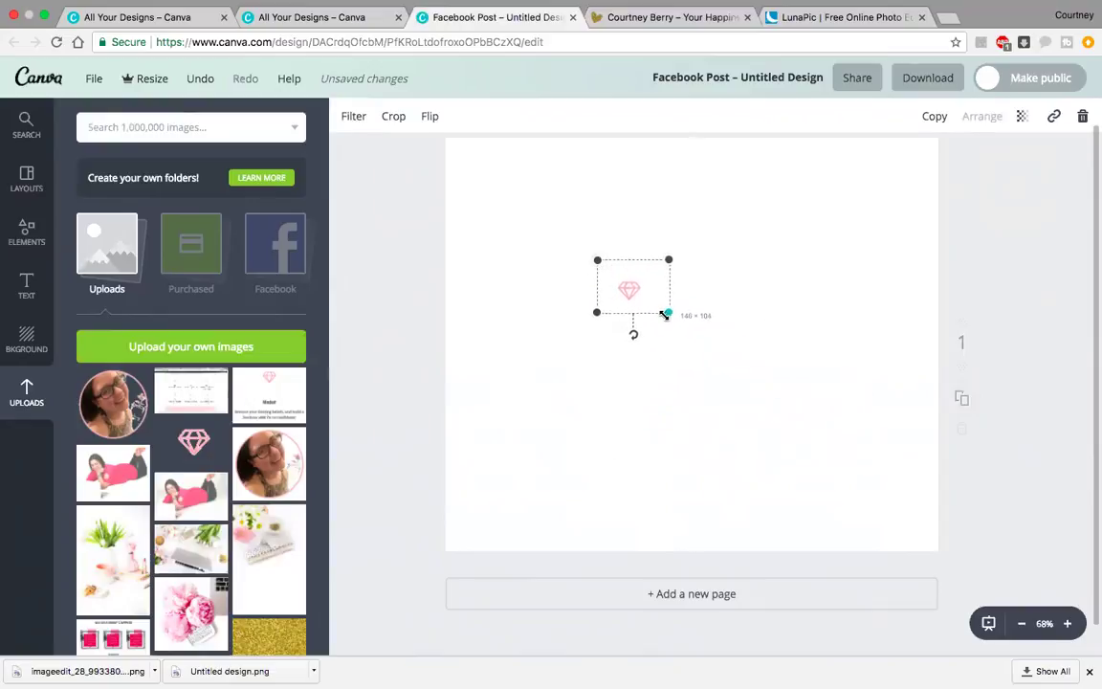
pyautogui.click(738, 343)
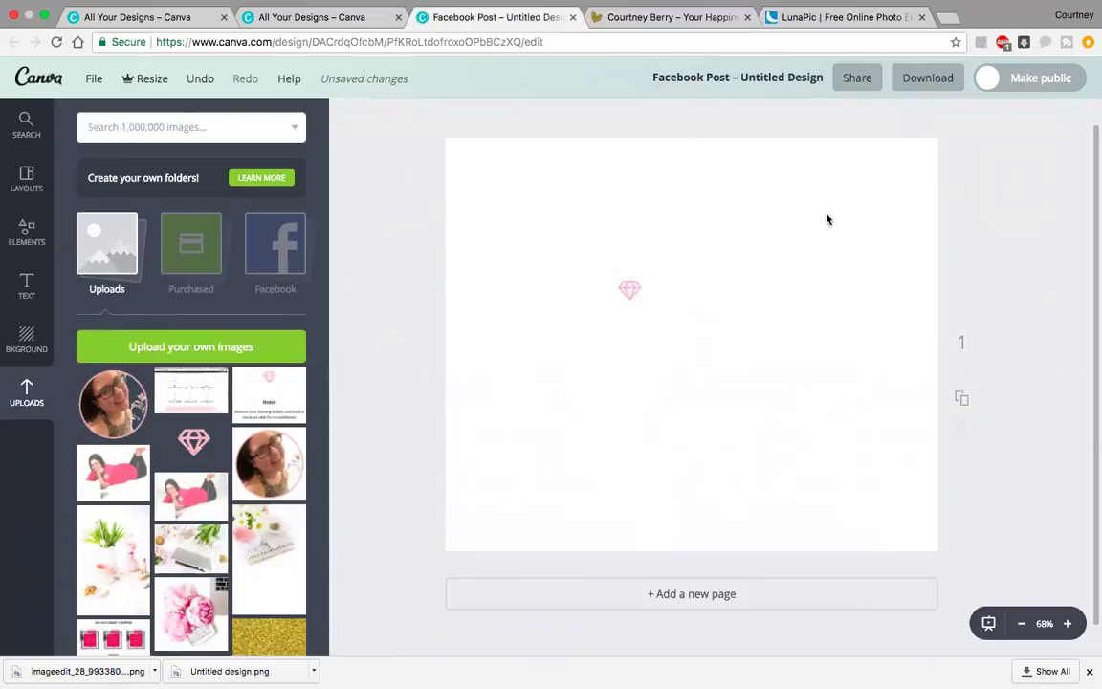
# - Download the design as a PNG
pyautogui.click(928, 83)
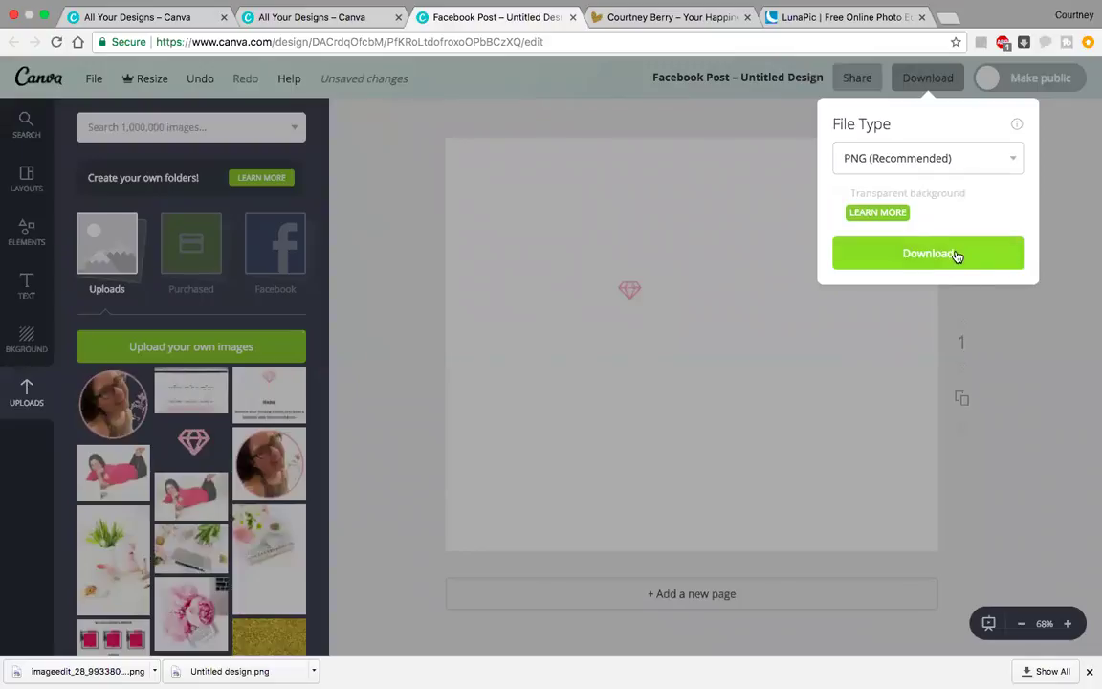
pyautogui.click(956, 255)
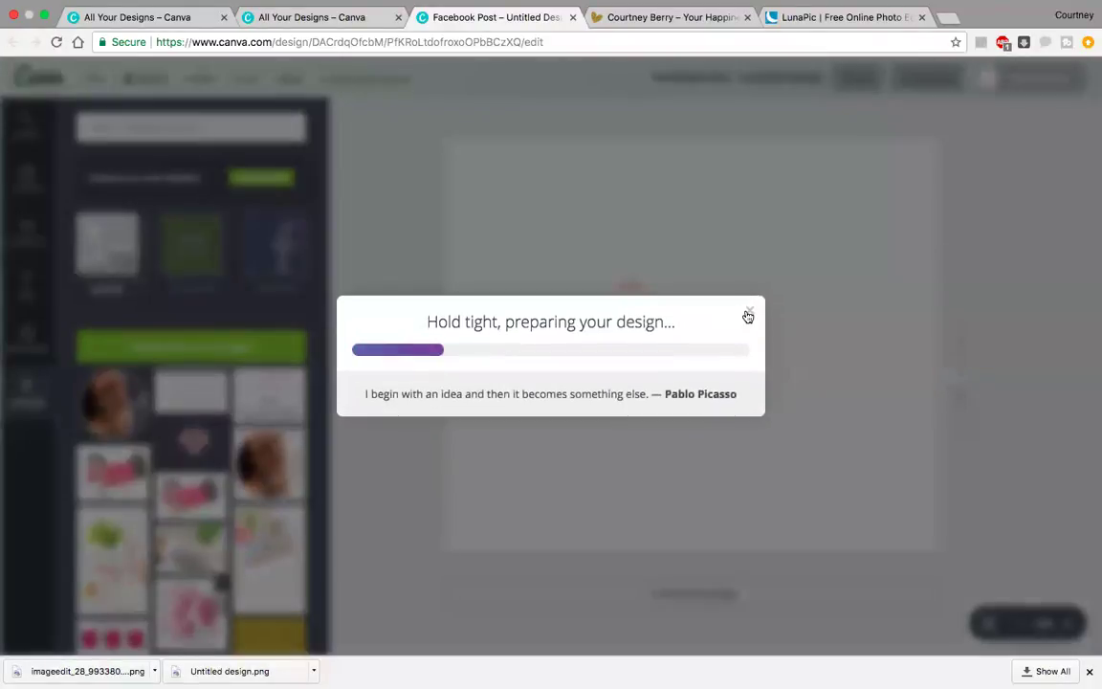
pyautogui.click(748, 316)
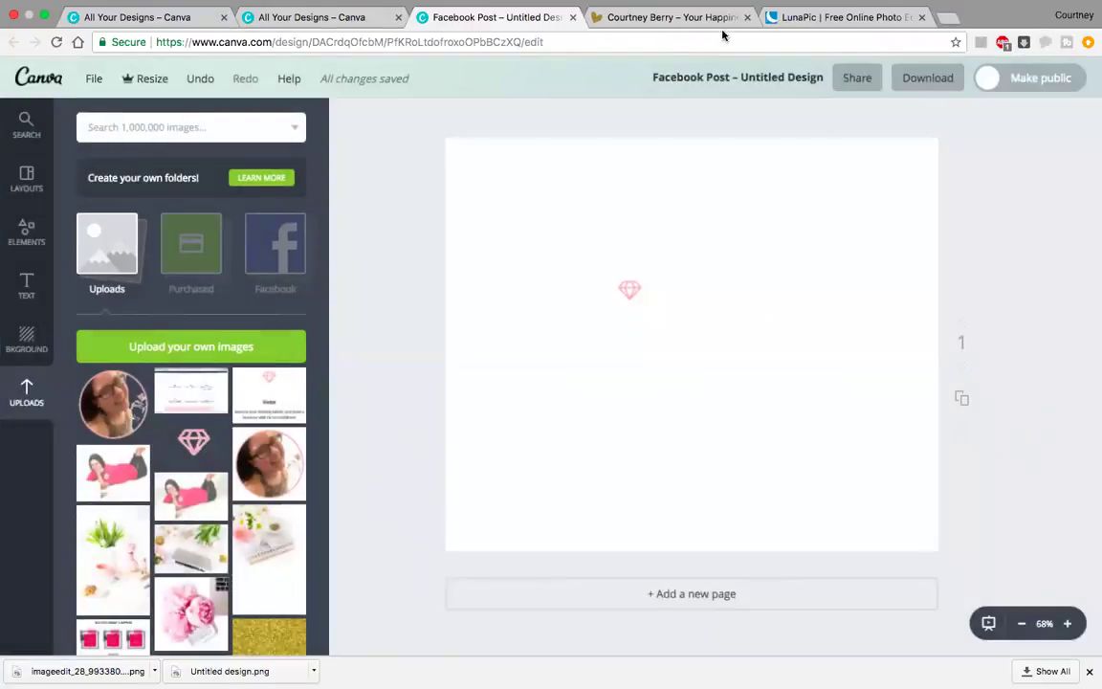
# - In LunaPic, undo the last effect, clear the undo history, delete the old image, and reach the upload page
pyautogui.click(823, 17)
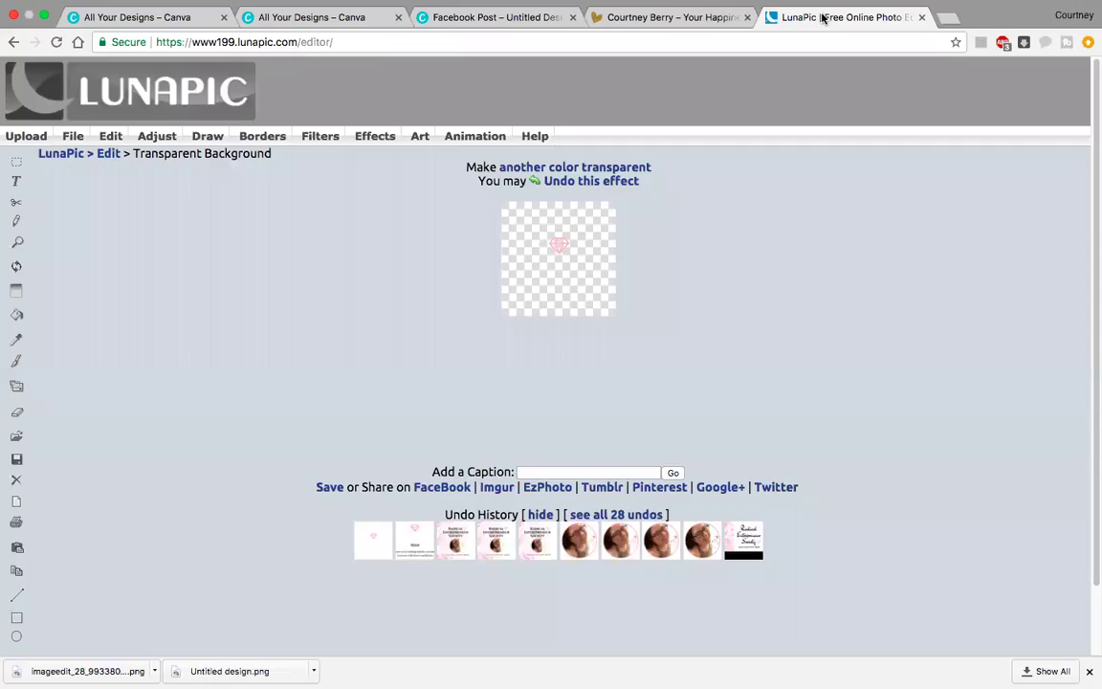
pyautogui.click(586, 182)
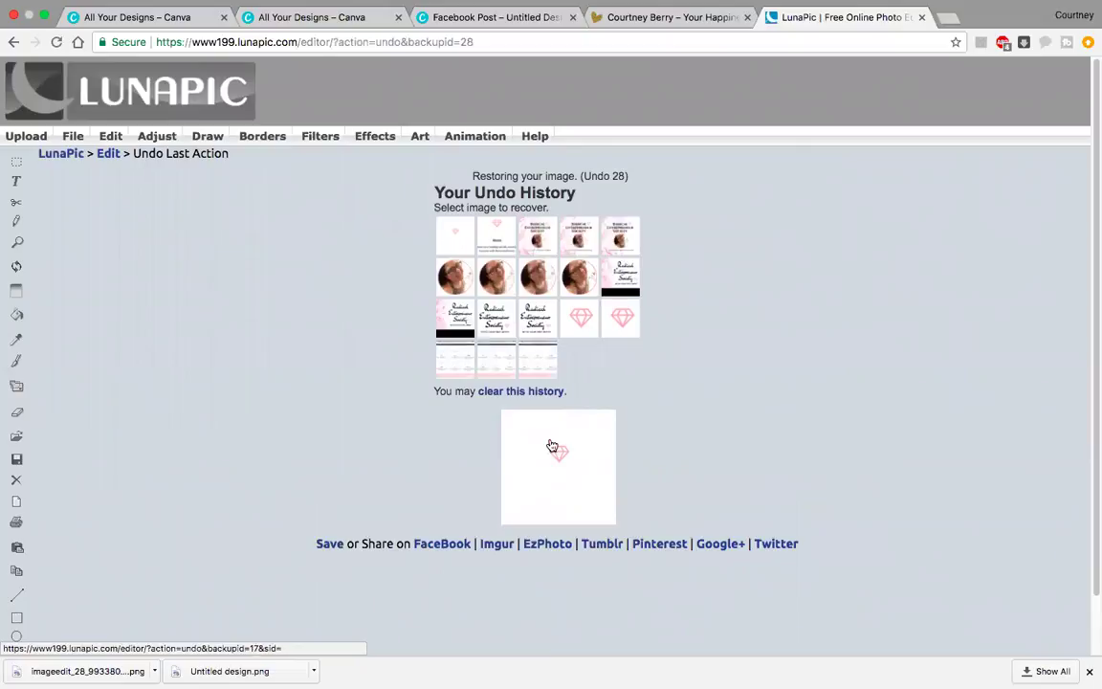
pyautogui.click(461, 239)
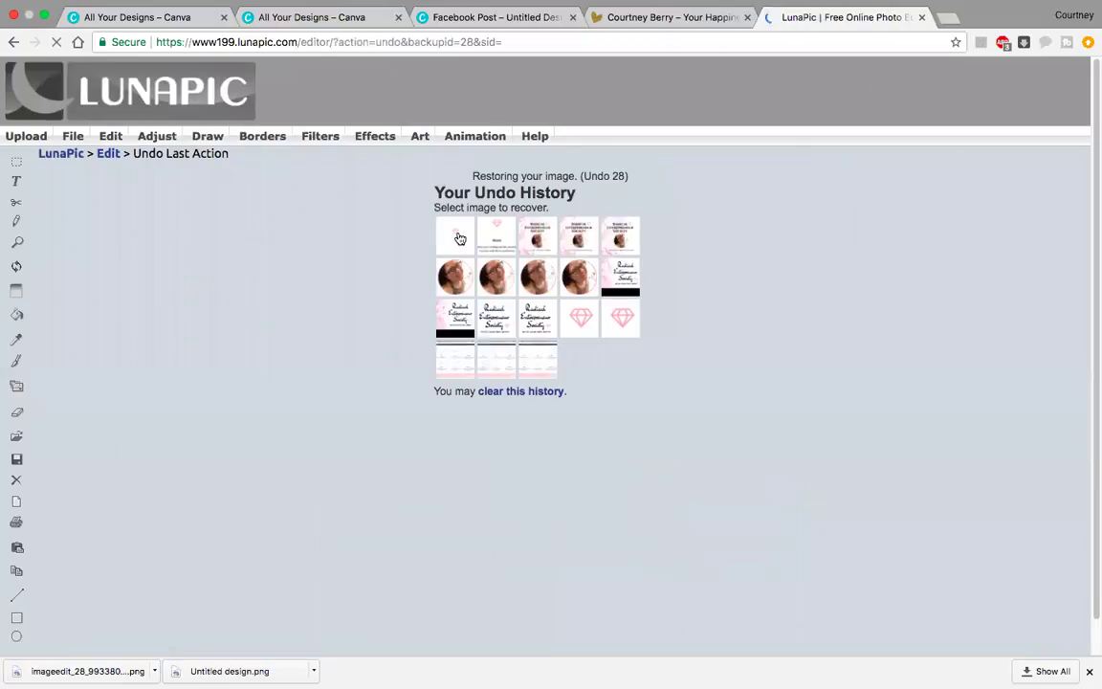
pyautogui.click(517, 392)
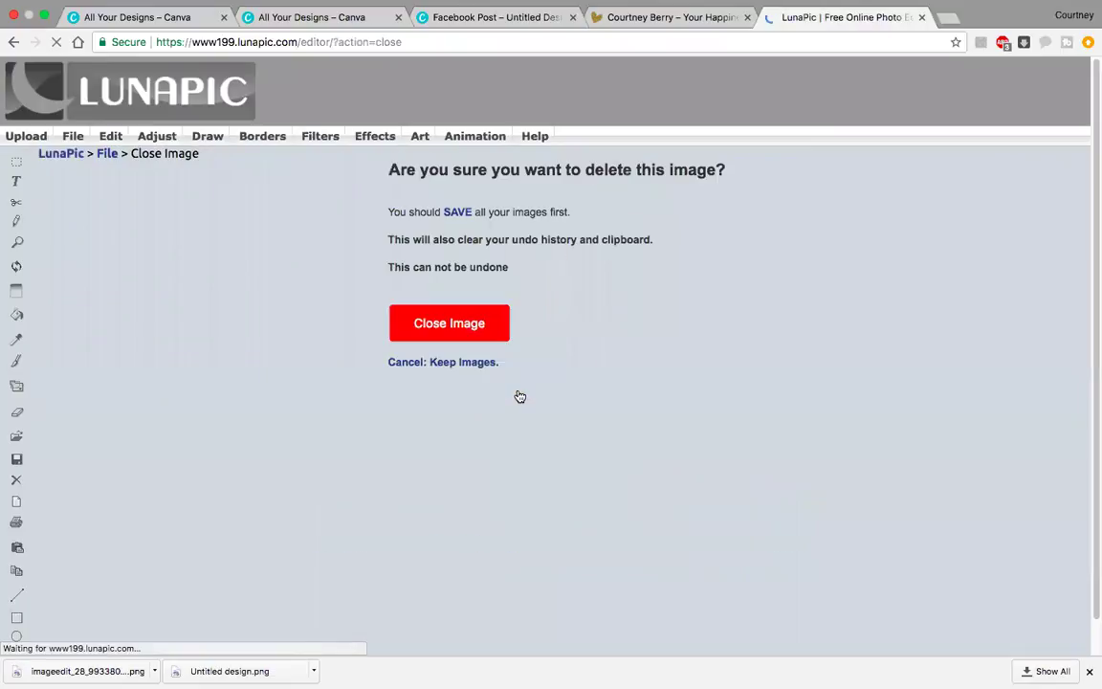
pyautogui.click(464, 324)
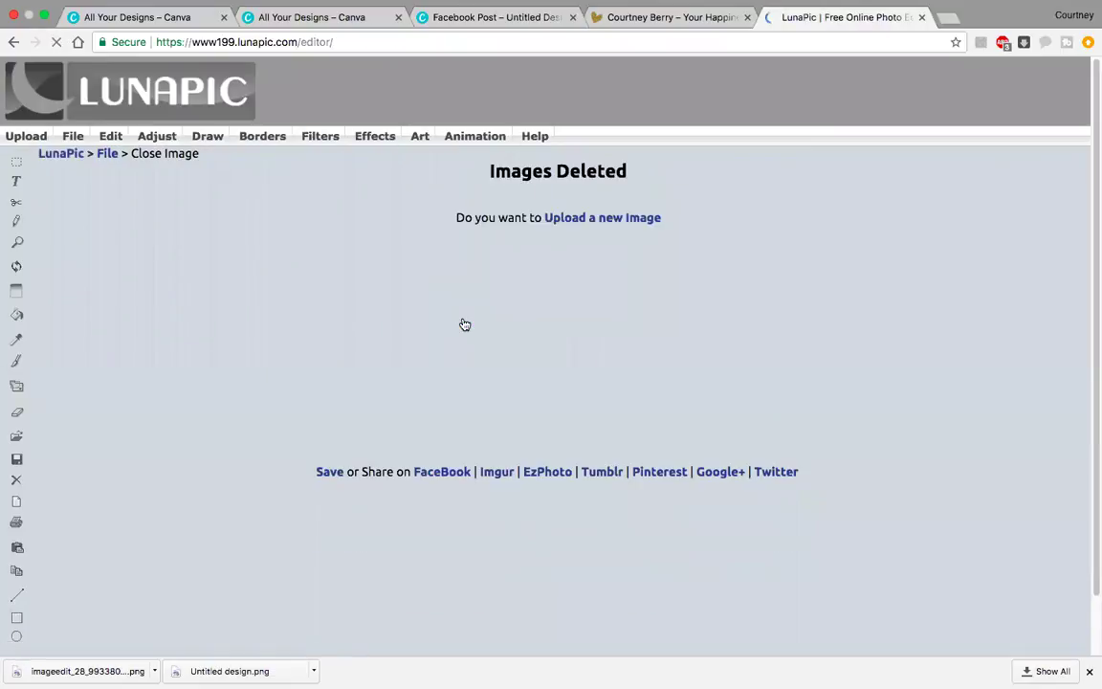
pyautogui.click(625, 217)
pyautogui.click(33, 139)
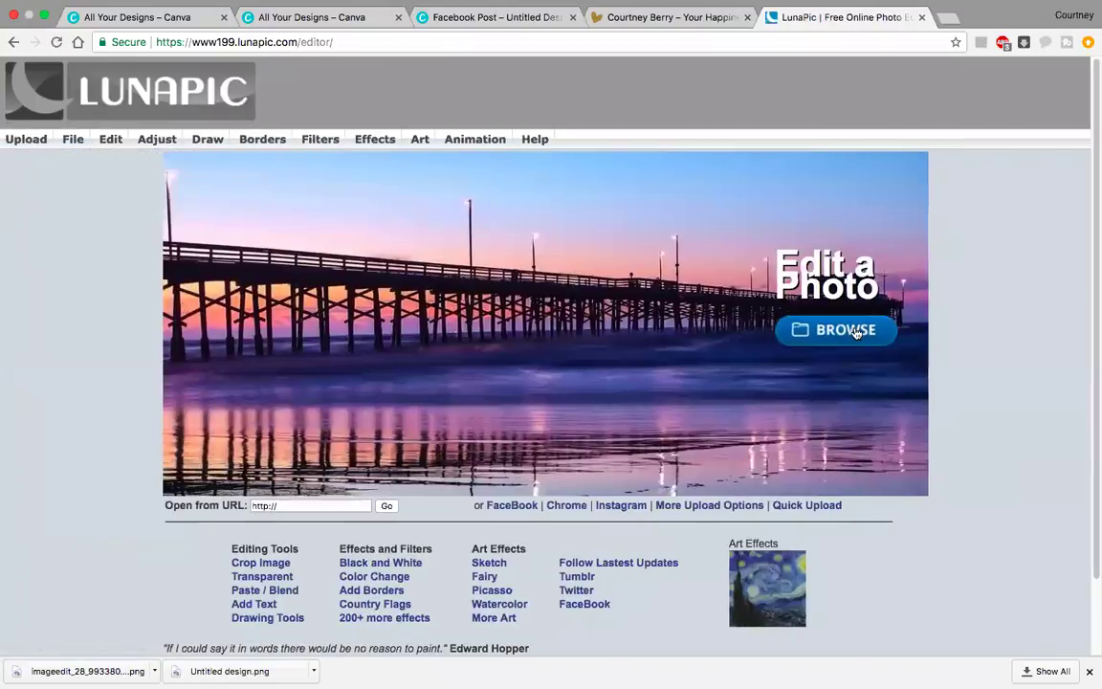
# - Upload Untitled design.png from the Downloads folder into LunaPic, after first loading the wrong file
pyautogui.click(846, 330)
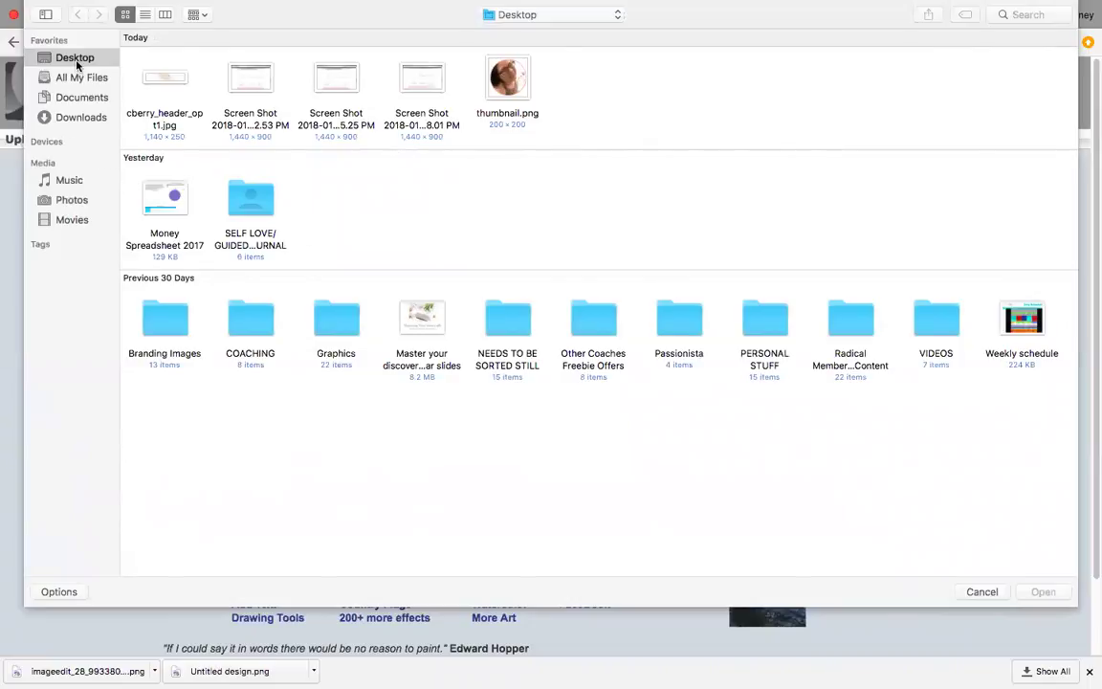
pyautogui.click(81, 117)
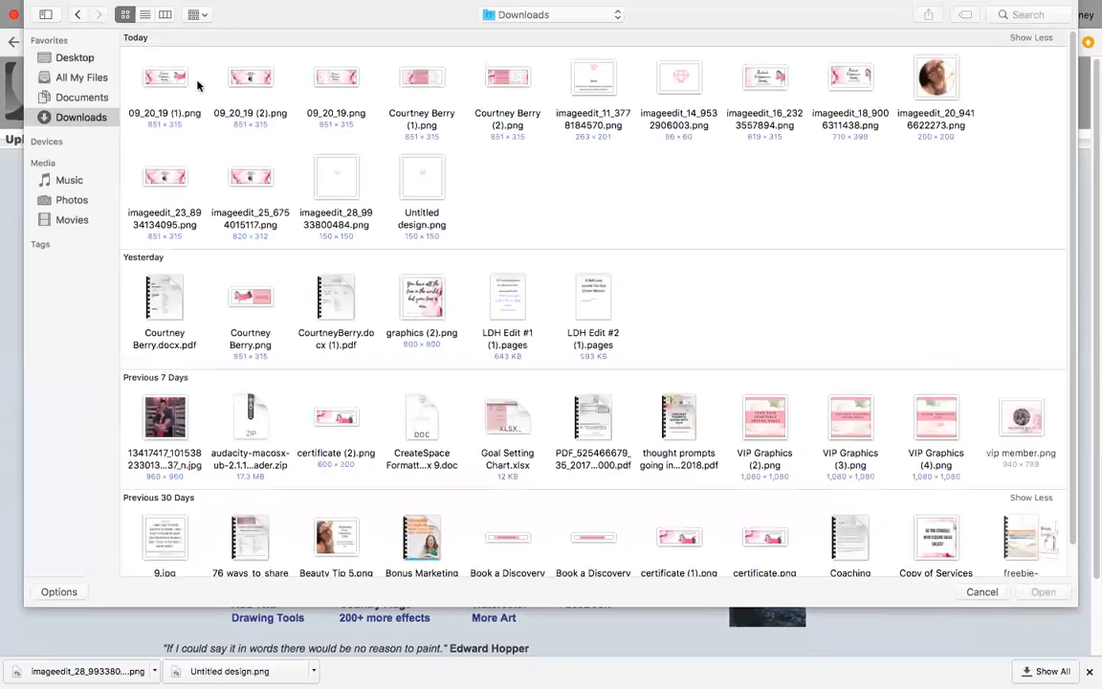
pyautogui.doubleClick(330, 187)
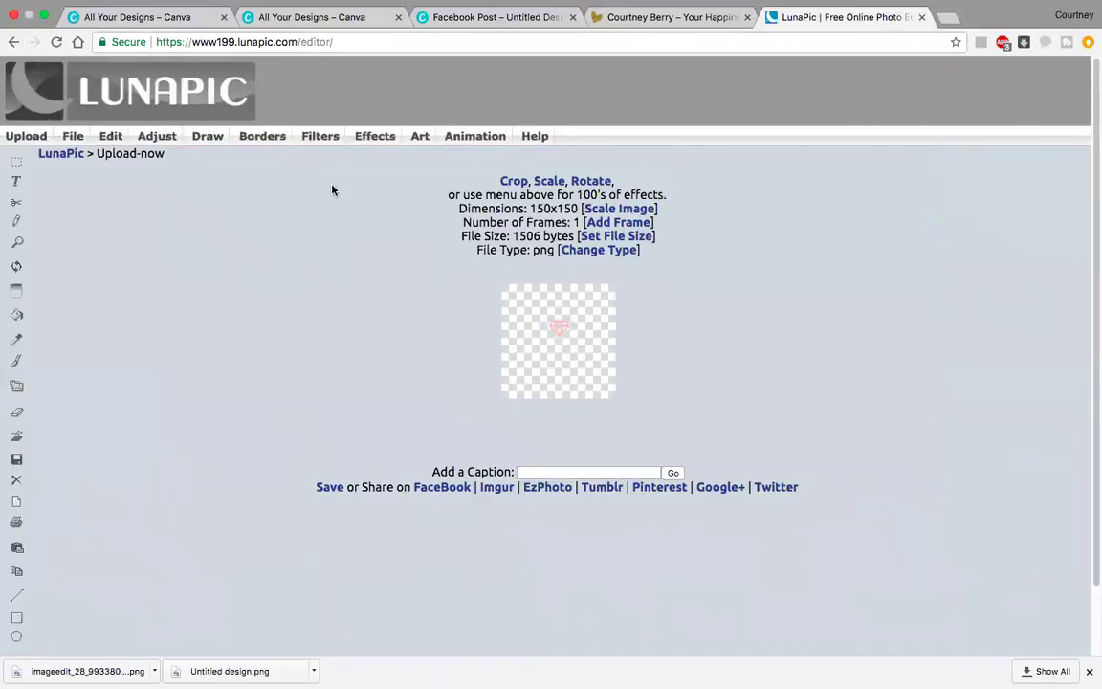
pyautogui.click(23, 134)
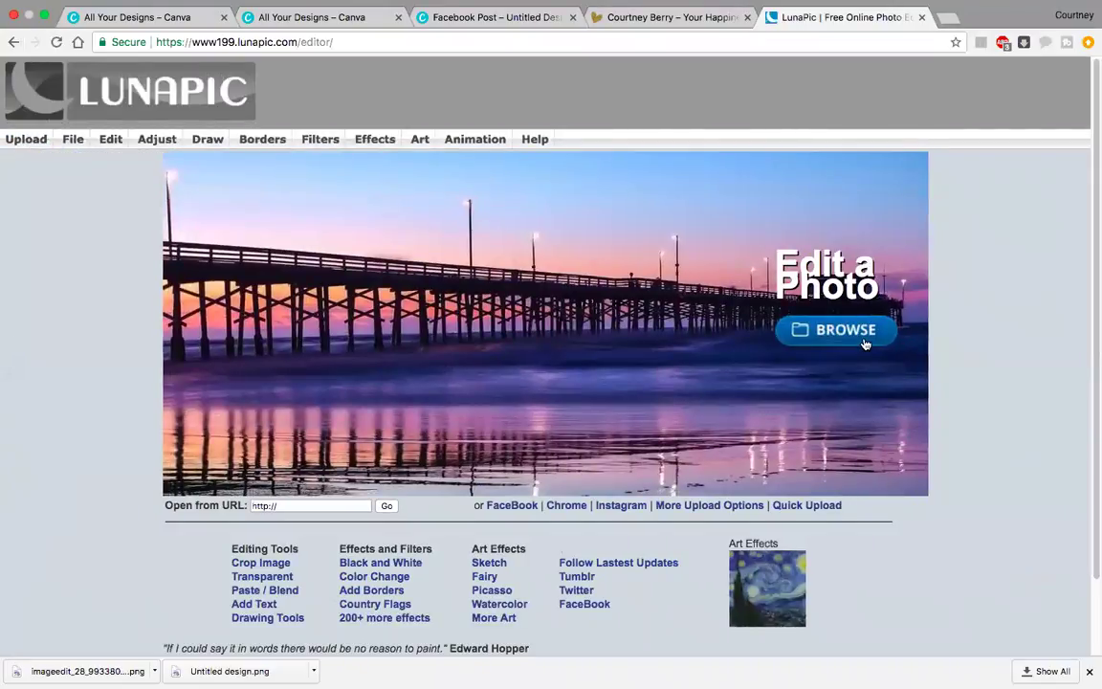
pyautogui.click(842, 330)
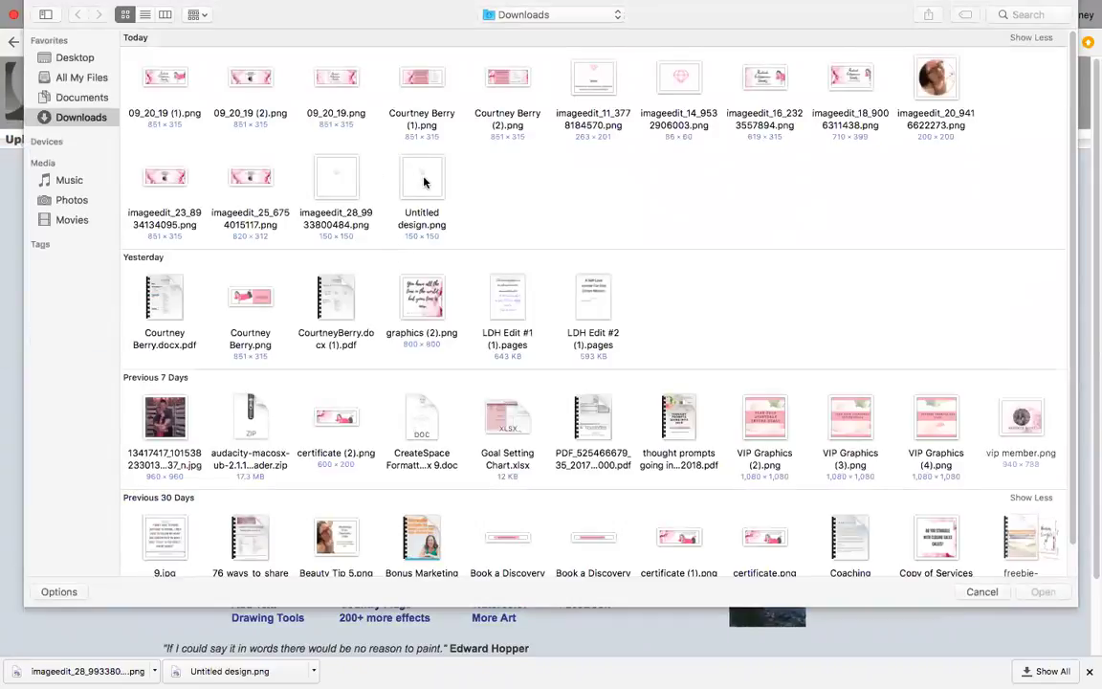
pyautogui.doubleClick(424, 182)
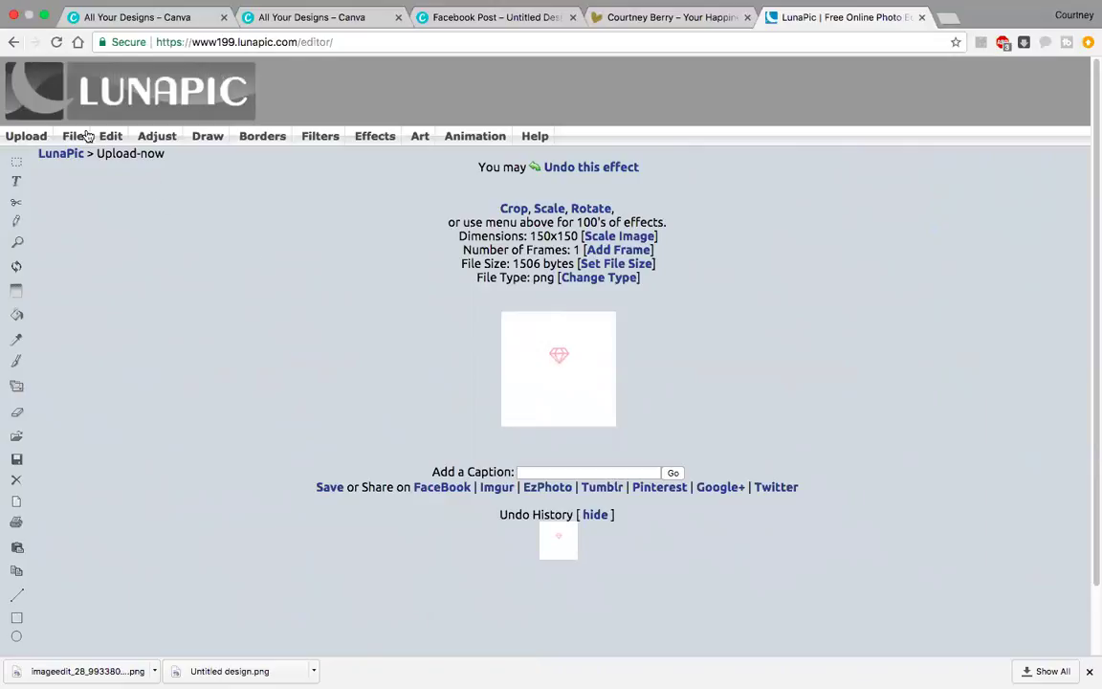
# - Make the white background transparent with Apply Threshold, save the PNG, and open the download
pyautogui.moveTo(108, 140)
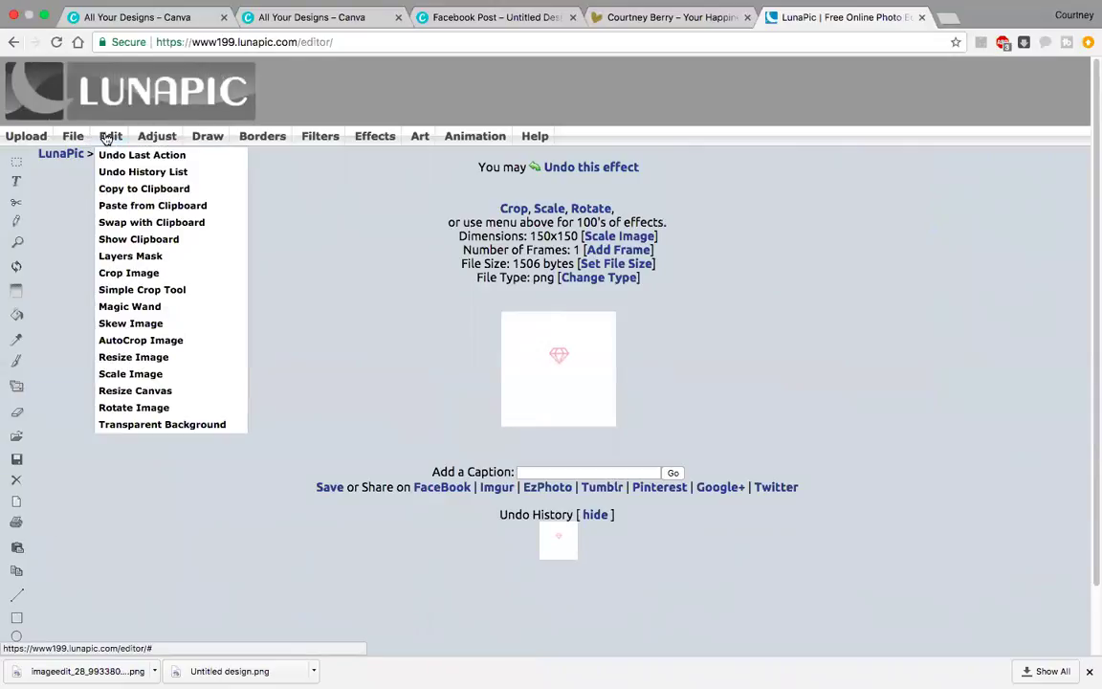
pyautogui.click(196, 425)
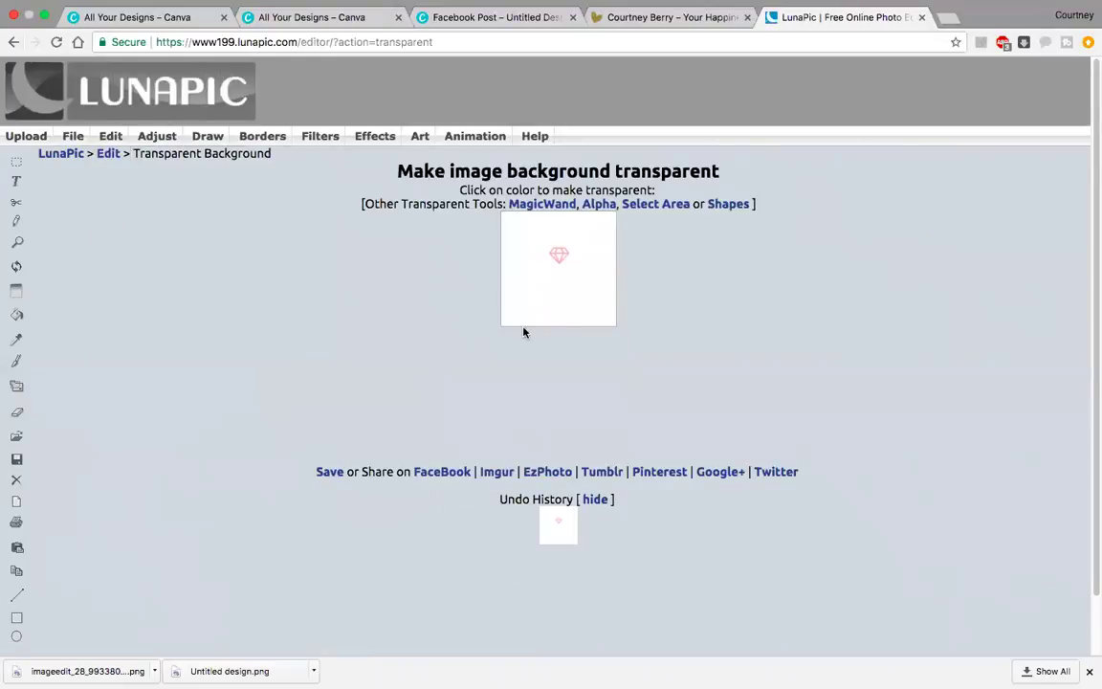
pyautogui.click(583, 308)
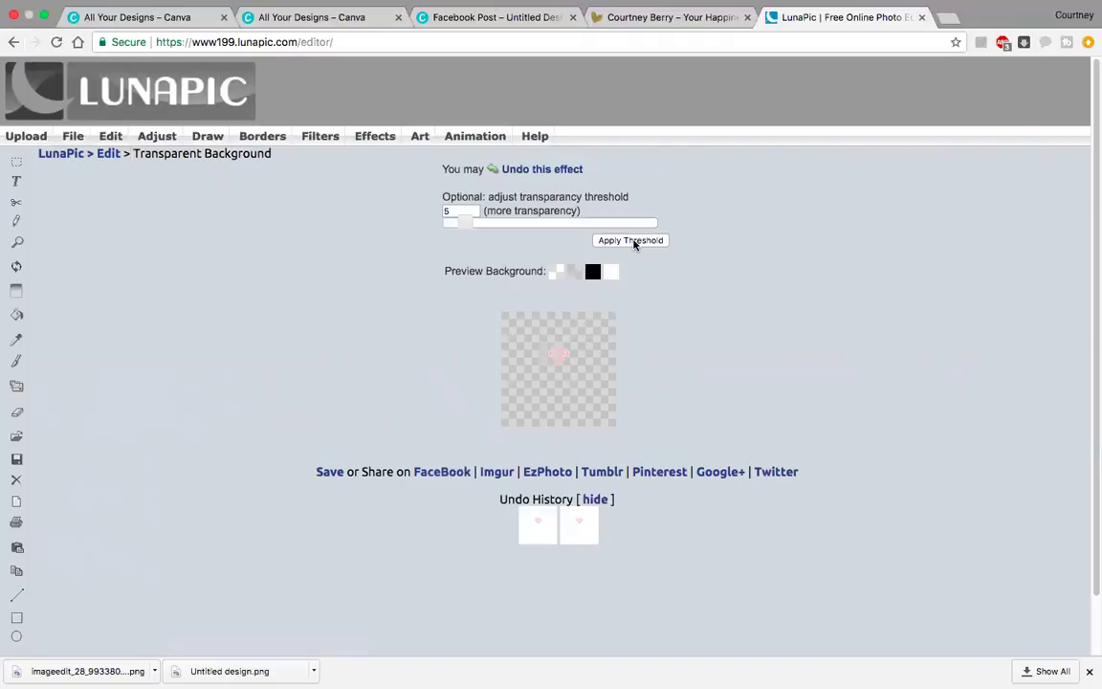
pyautogui.click(630, 240)
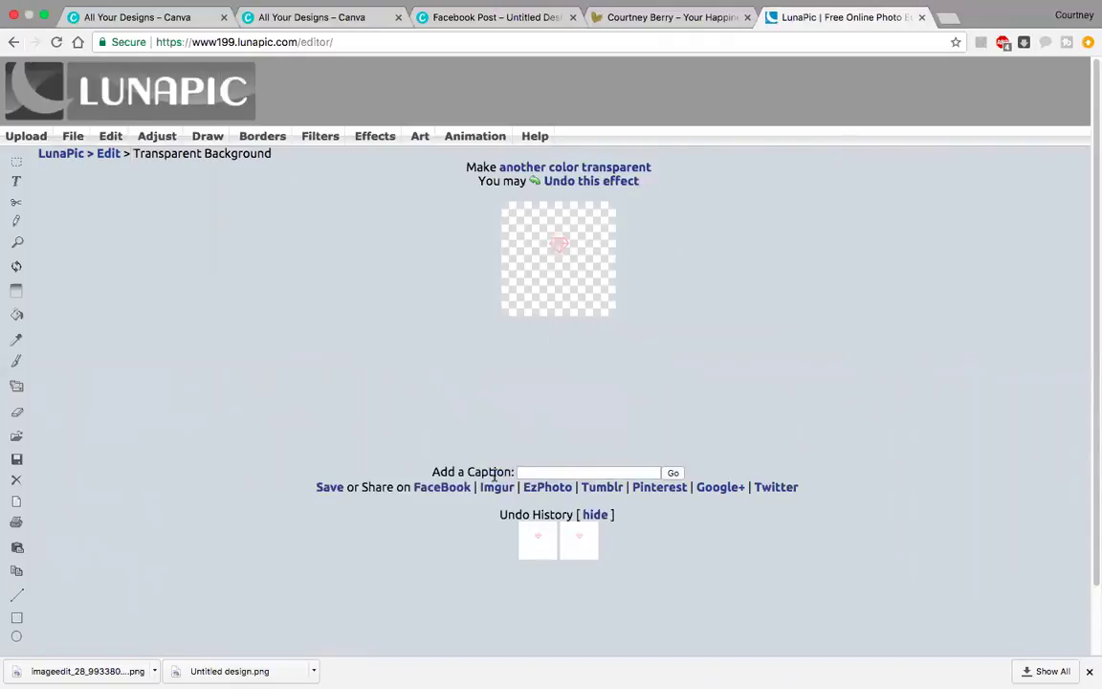
pyautogui.click(329, 489)
pyautogui.click(116, 675)
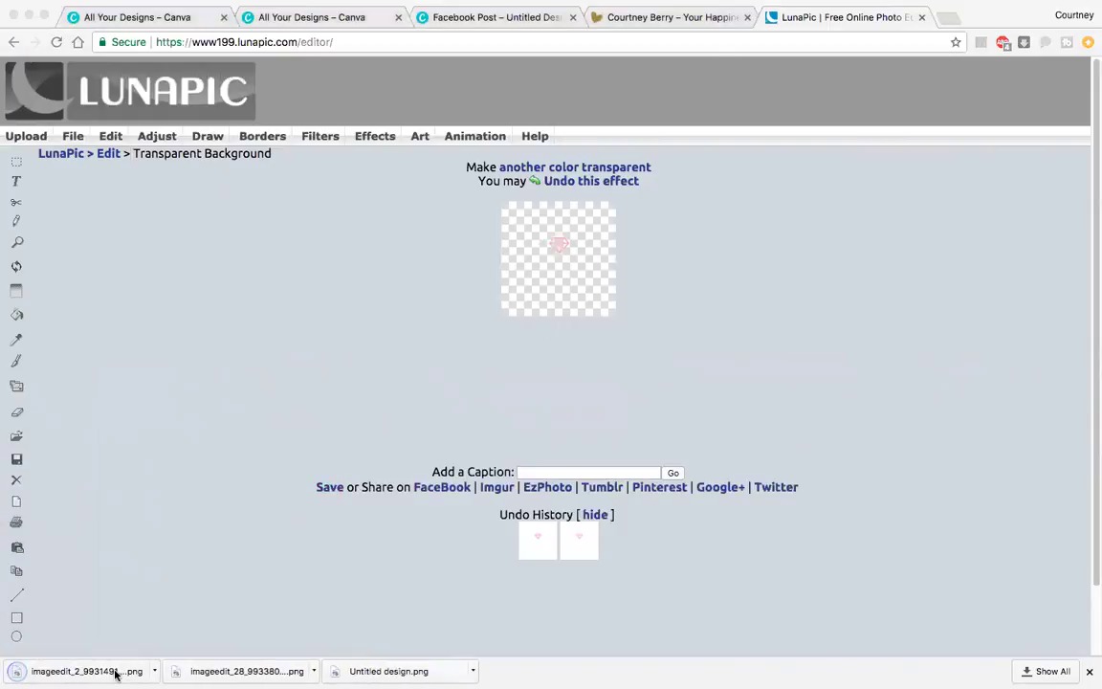